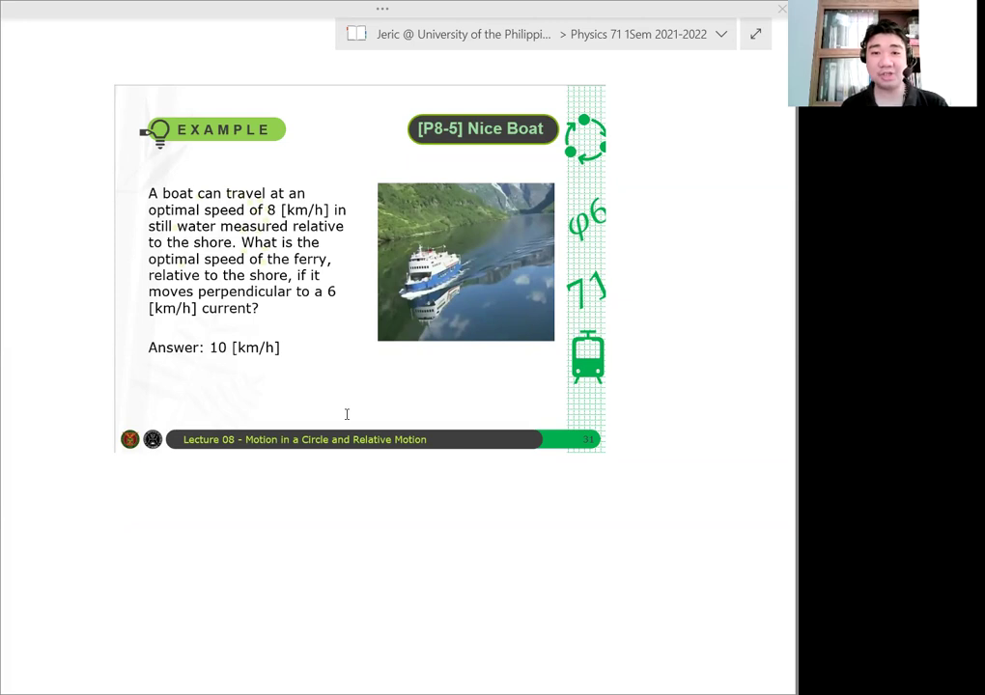
Underline the given speeds, then ink the V_BS and V_BW vector labels under the Answer line.
left_click_drag(266, 214, 349, 213)
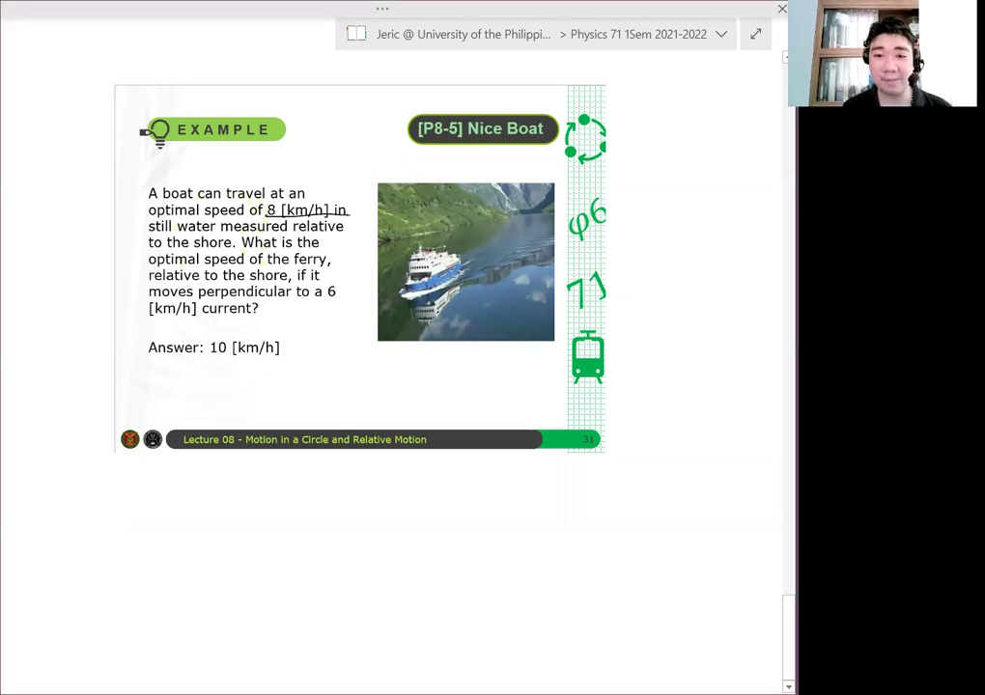
left_click_drag(148, 236, 220, 233)
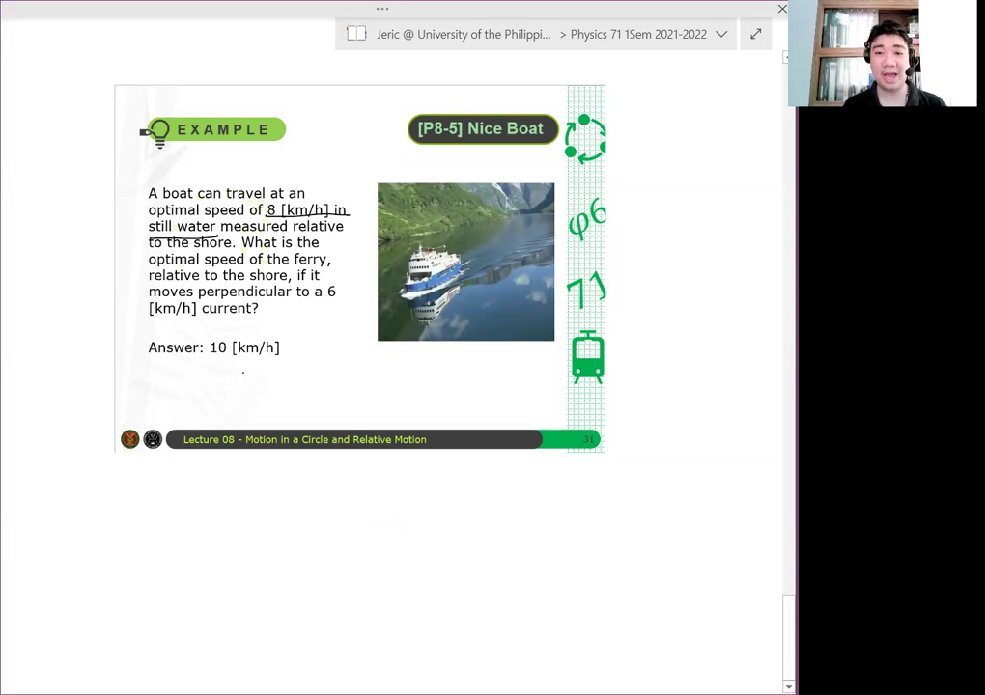
mouse_move(239, 383)
left_mouse_down()
mouse_move(254, 382)
mouse_move(253, 373)
mouse_move(268, 398)
left_mouse_up()
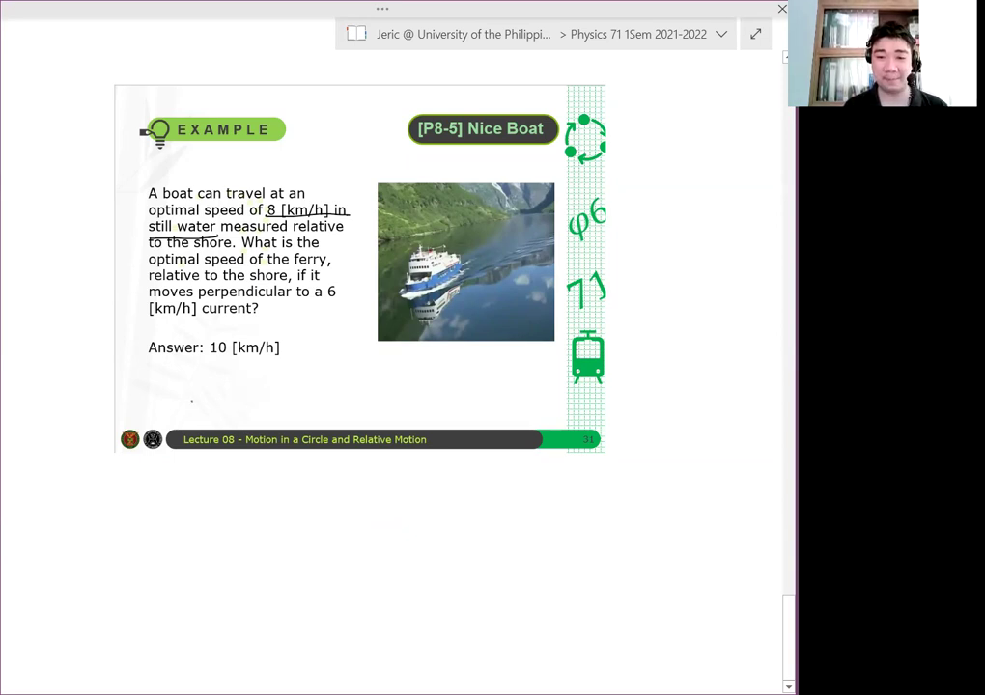
left_click_drag(191, 394, 202, 388)
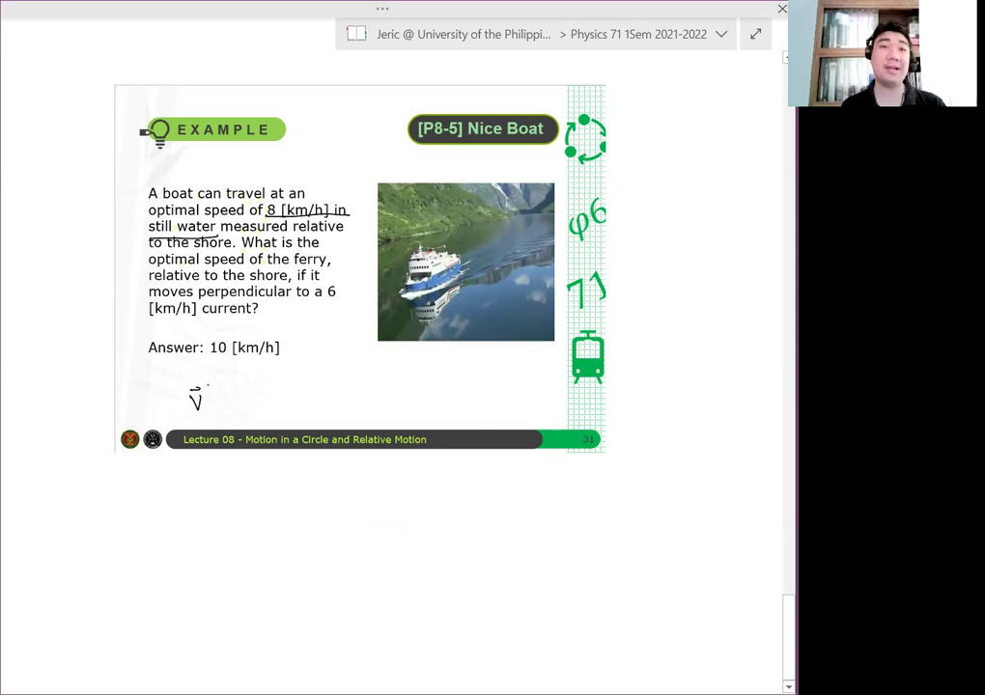
mouse_move(203, 412)
left_mouse_down()
mouse_move(245, 413)
mouse_move(305, 387)
left_mouse_up()
mouse_move(312, 404)
left_mouse_down()
mouse_move(312, 415)
mouse_move(335, 409)
left_mouse_up()
left_click(337, 383)
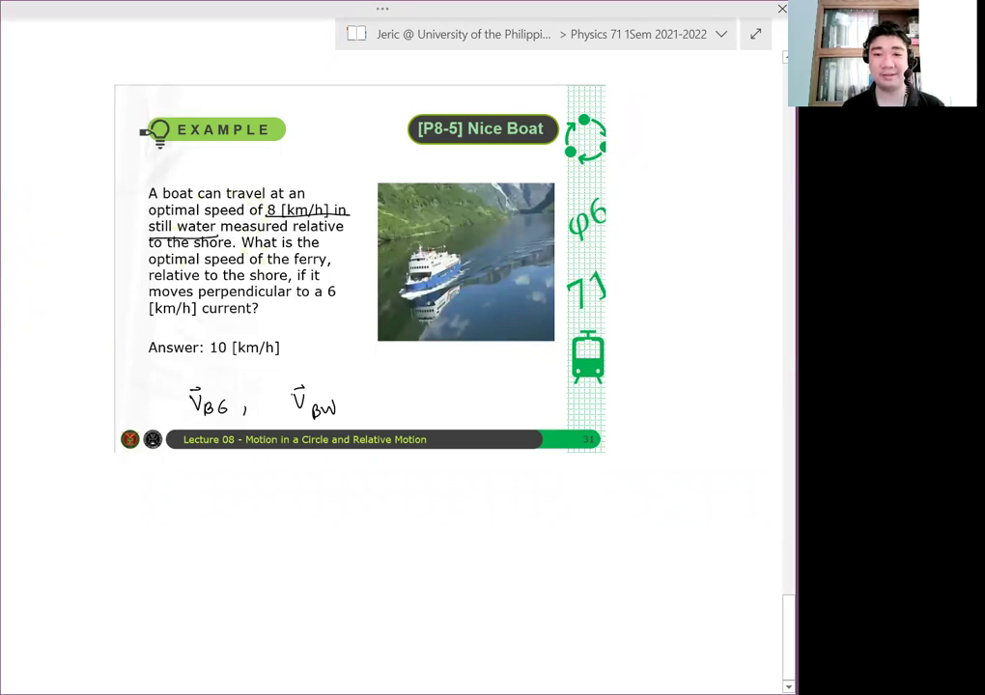
mouse_move(215, 402)
left_mouse_down()
mouse_move(228, 411)
mouse_move(217, 413)
left_mouse_up()
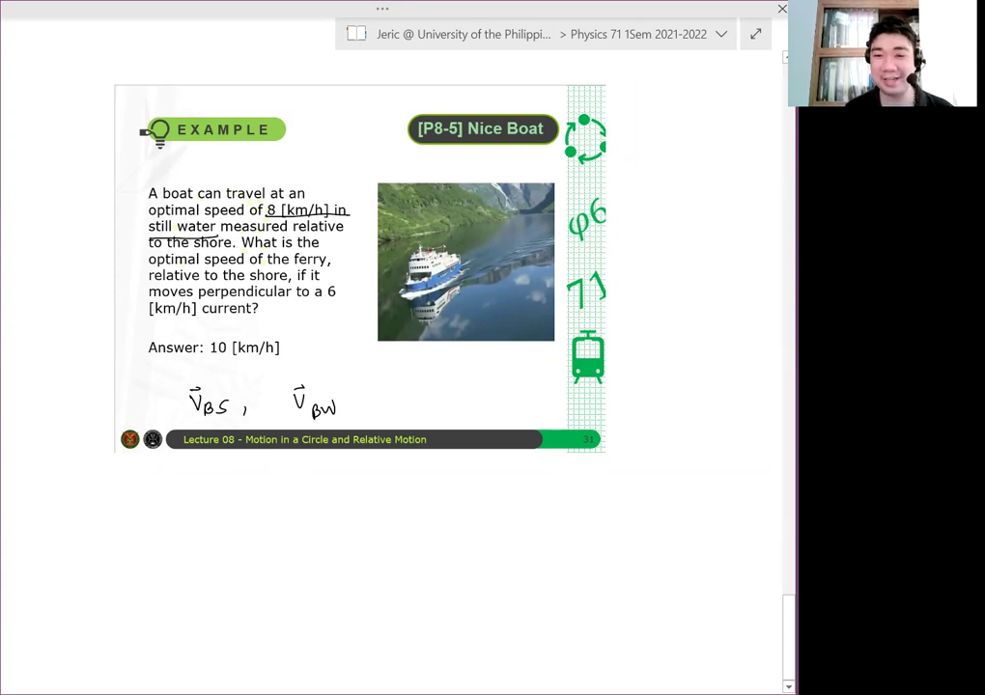
Underline the ferry-speed, shore and perpendicular phrases, and circle the V_BW label.
mouse_move(148, 267)
left_mouse_down()
mouse_move(328, 267)
mouse_move(290, 280)
left_mouse_up()
left_click_drag(167, 291, 263, 289)
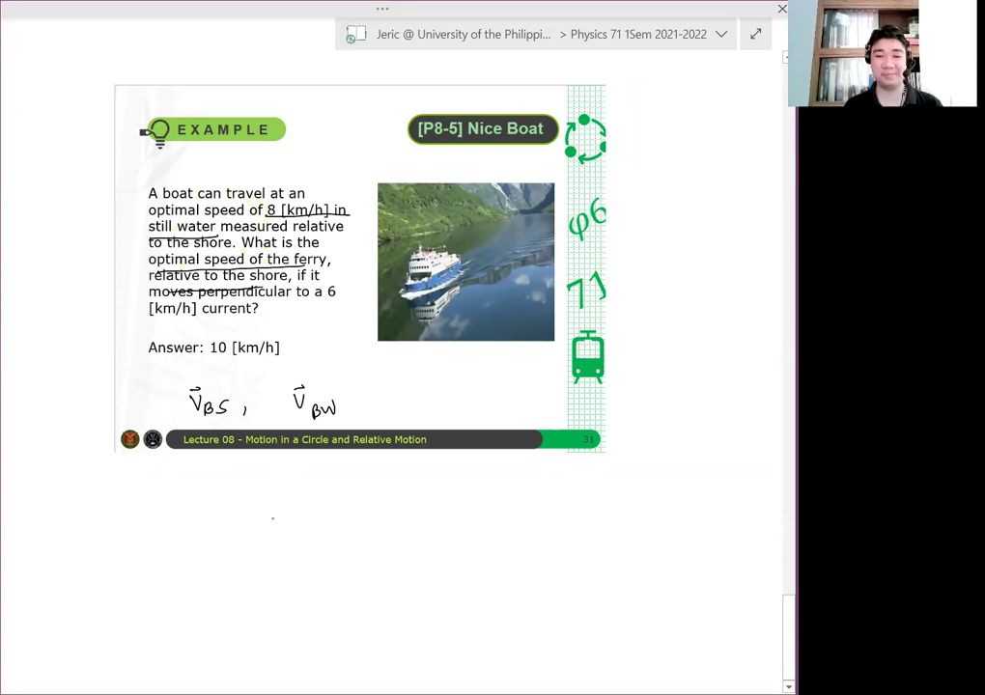
mouse_move(319, 375)
left_mouse_down()
mouse_move(336, 423)
mouse_move(354, 386)
mouse_move(324, 375)
left_mouse_up()
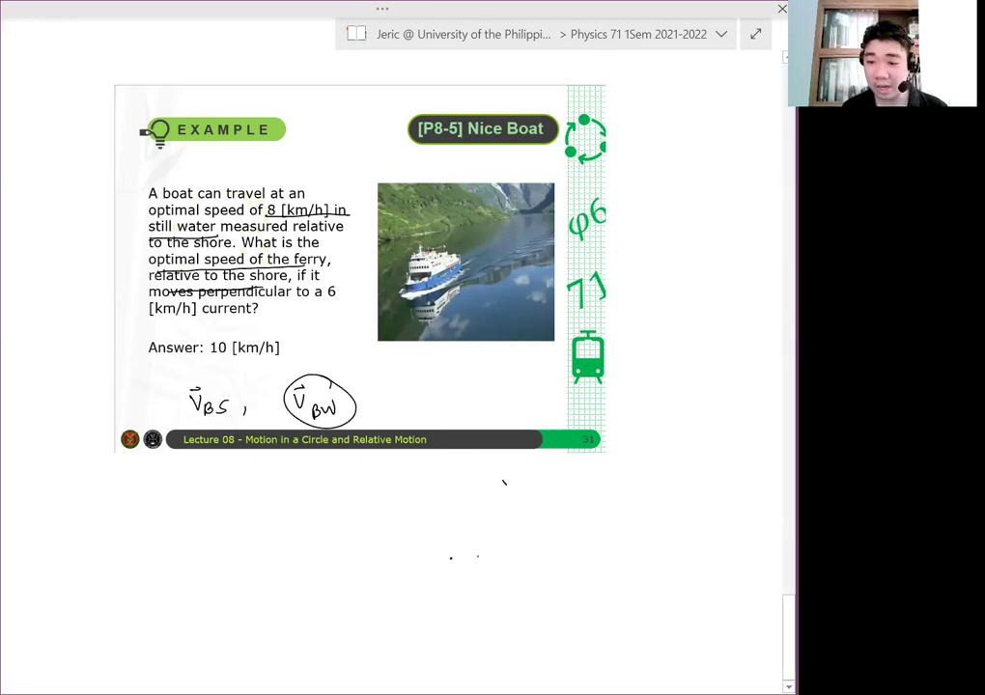
Draw a rightward arrow below the slide and an upward arrow from its tip, undoing a stray diagonal.
mouse_move(450, 557)
left_mouse_down()
mouse_move(584, 552)
mouse_move(579, 562)
left_mouse_up()
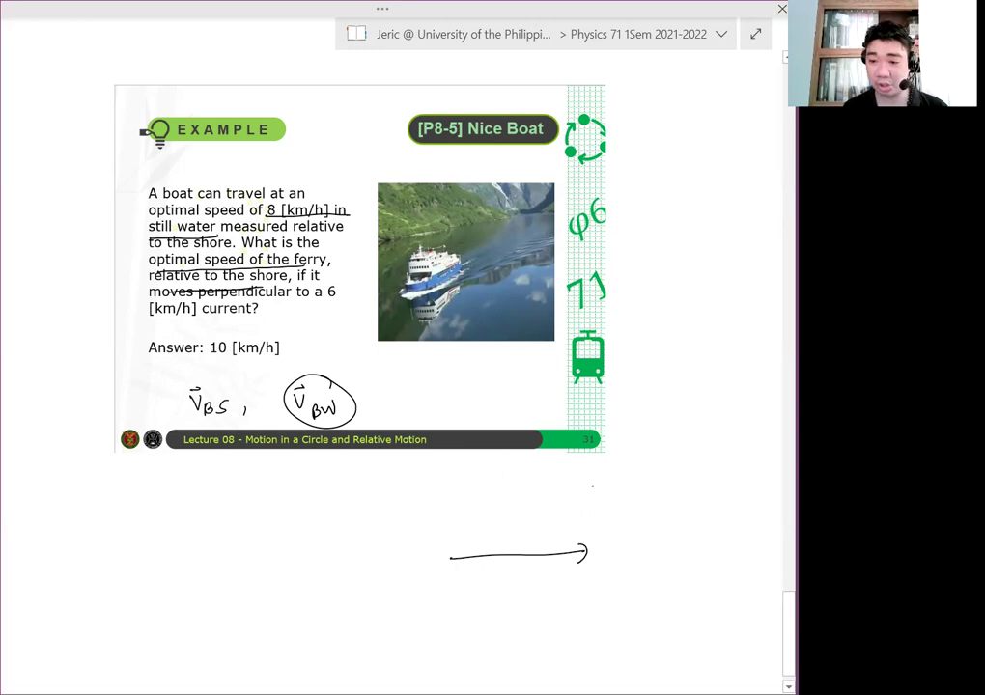
mouse_move(582, 475)
left_mouse_down()
mouse_move(583, 552)
mouse_move(596, 481)
left_mouse_up()
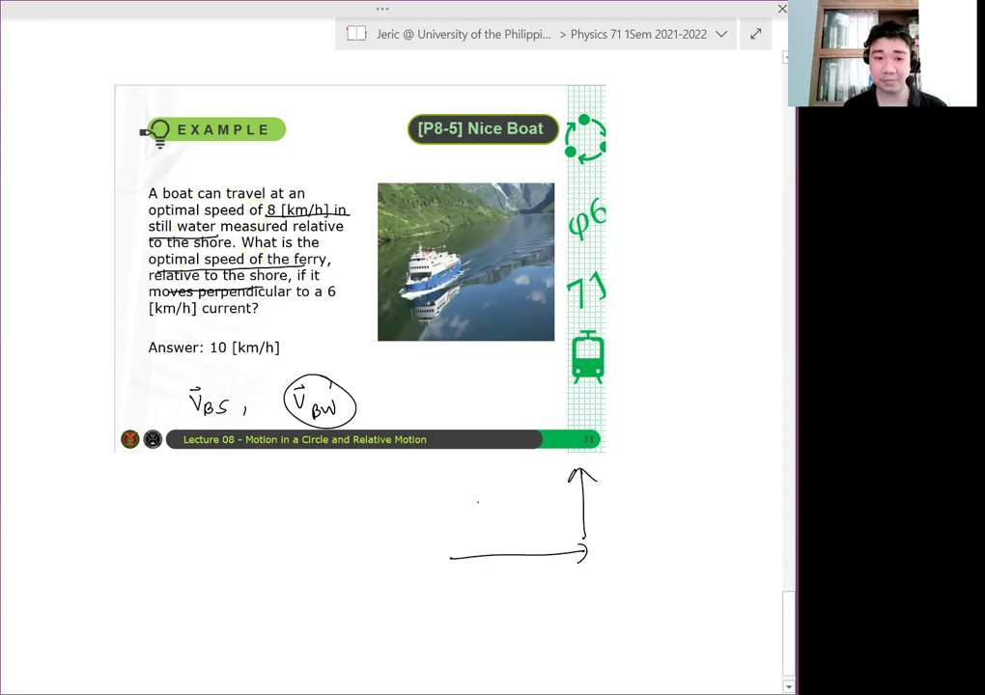
left_click_drag(450, 554, 587, 477)
key("ctrl+z")
key("ctrl+z")
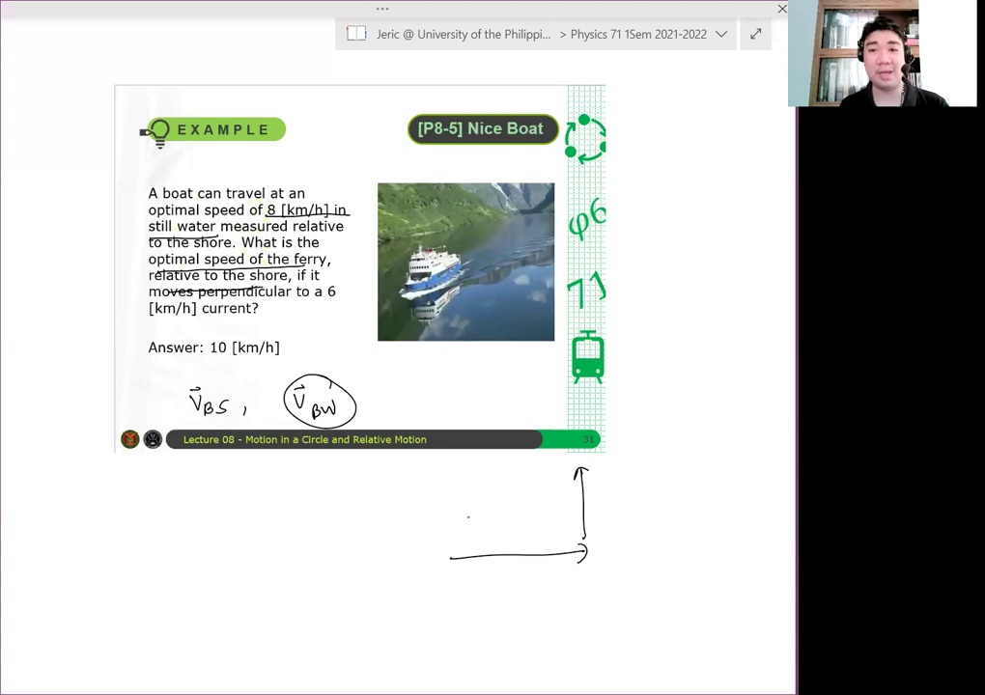
Erase the stray short stroke and draw a diagonal arrow pointing up-left from the corner.
left_click_drag(499, 530, 528, 523)
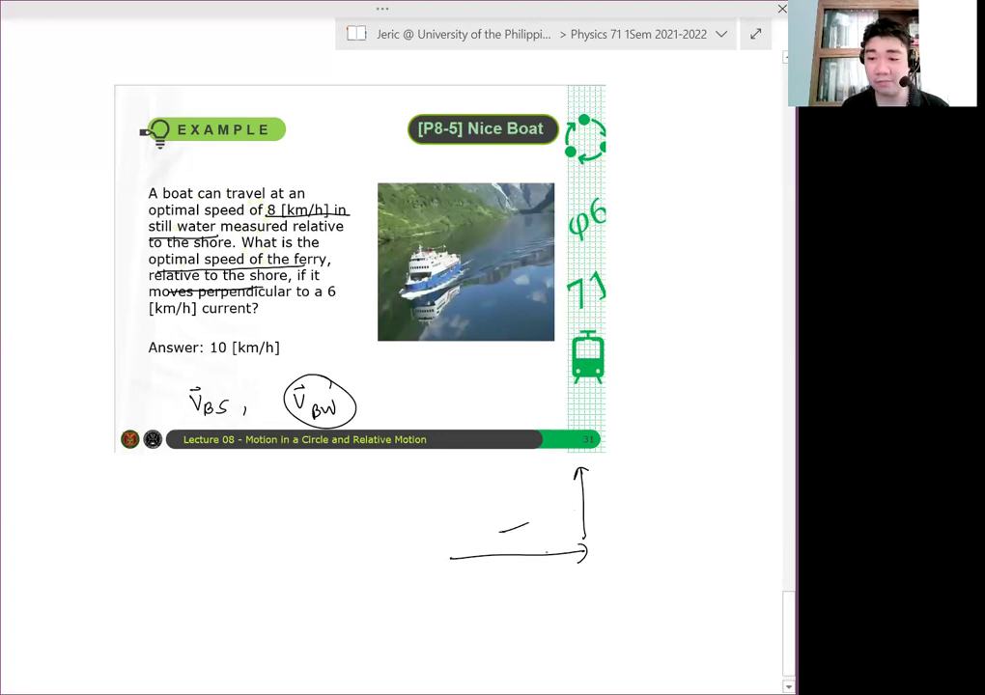
left_click(527, 525)
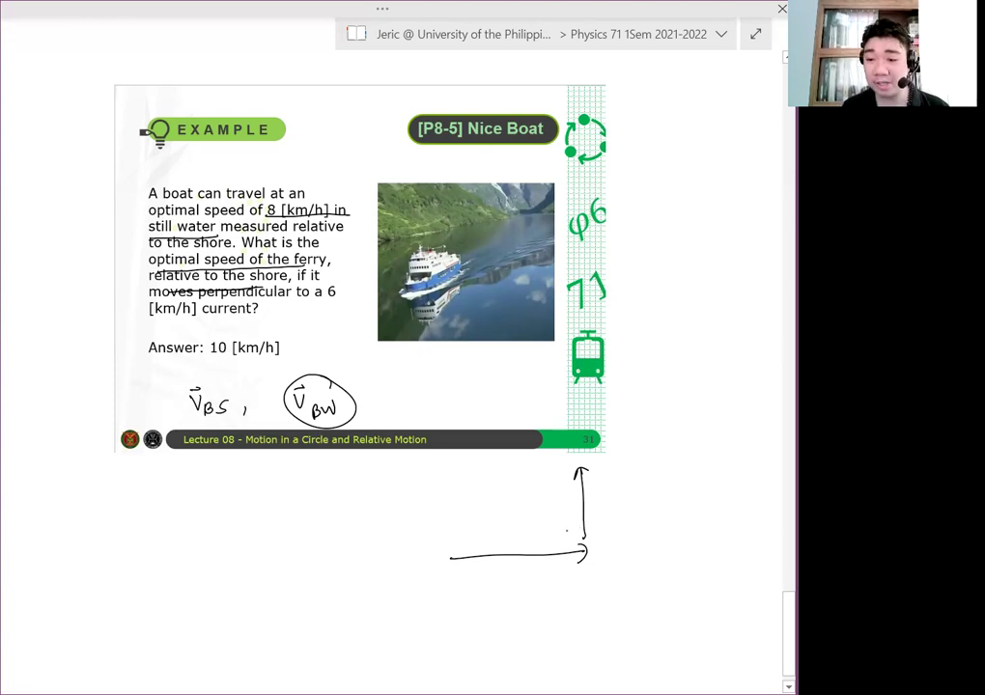
left_click_drag(583, 538, 469, 480)
mouse_move(493, 480)
left_mouse_down()
mouse_move(469, 480)
mouse_move(472, 503)
left_mouse_up()
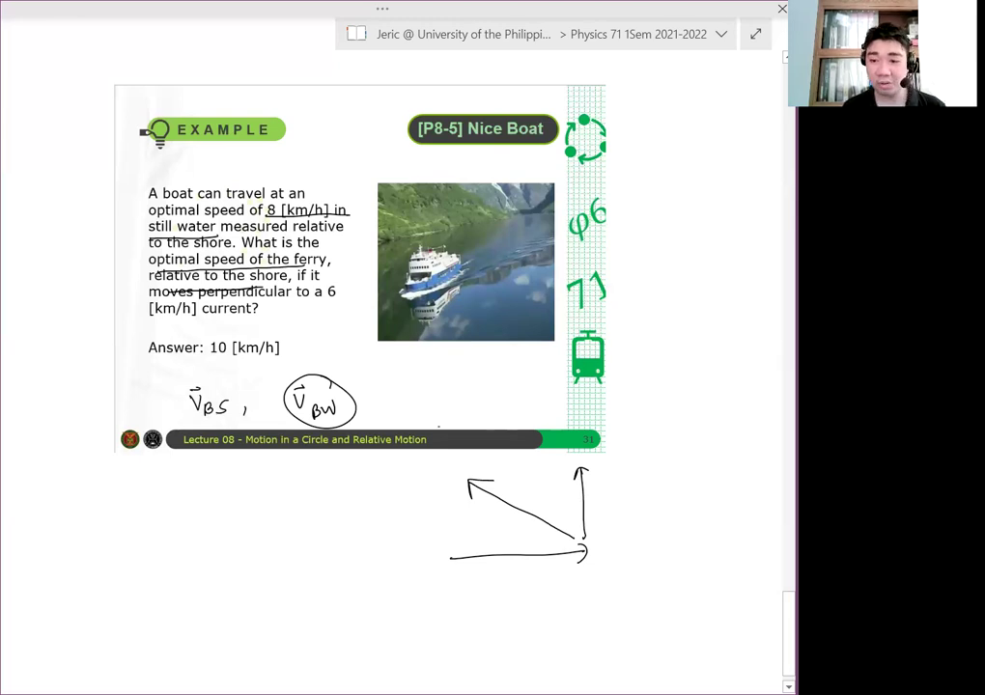
Draw left and right wavy riverbank lines and an ellipse around the horizontal bottom arrow.
left_click_drag(431, 469, 431, 665)
left_click_drag(633, 450, 632, 633)
mouse_move(424, 483)
left_mouse_down()
mouse_move(407, 510)
mouse_move(410, 688)
left_mouse_up()
mouse_move(649, 458)
left_mouse_down()
mouse_move(637, 482)
mouse_move(641, 657)
left_mouse_up()
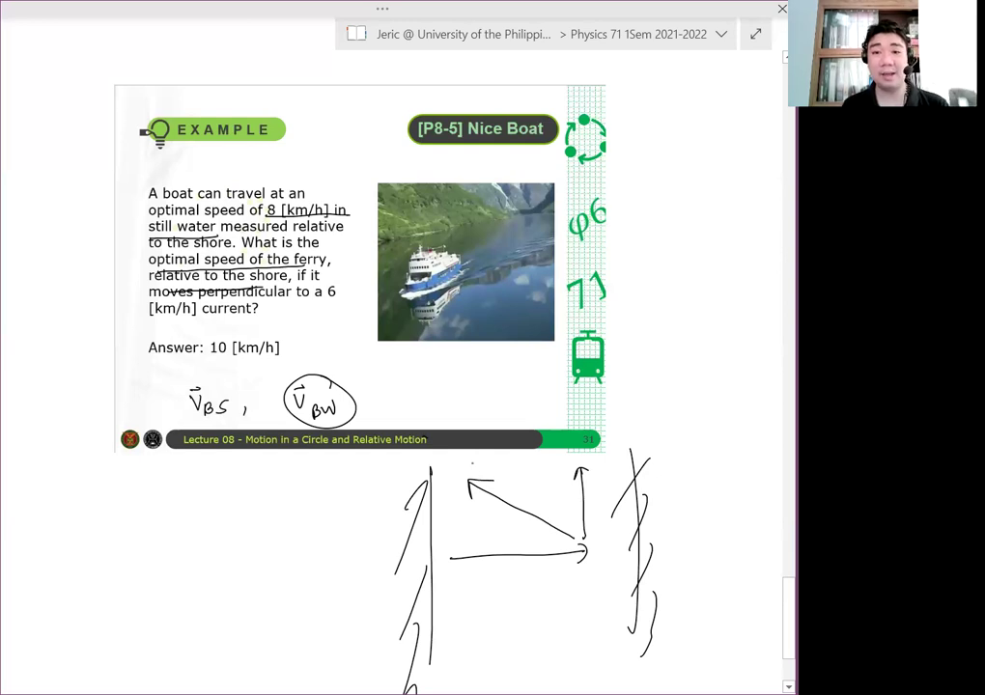
left_click_drag(581, 541, 591, 556)
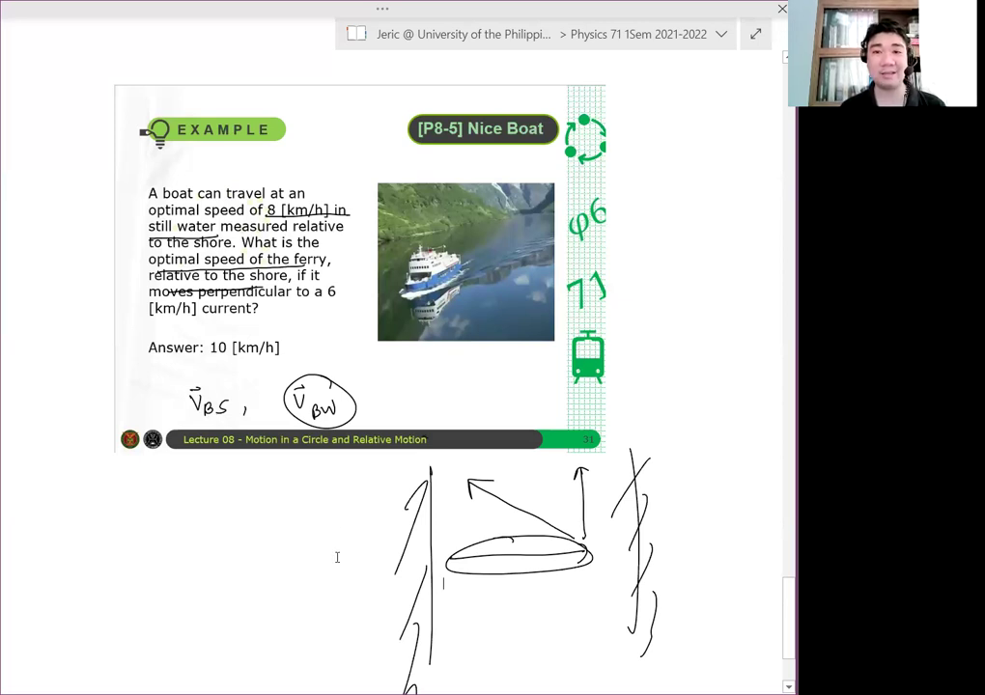
Draw an axis cross beside the river diagram labelled ĵ upward and +î rightward.
scroll(337, 557, "down", 3)
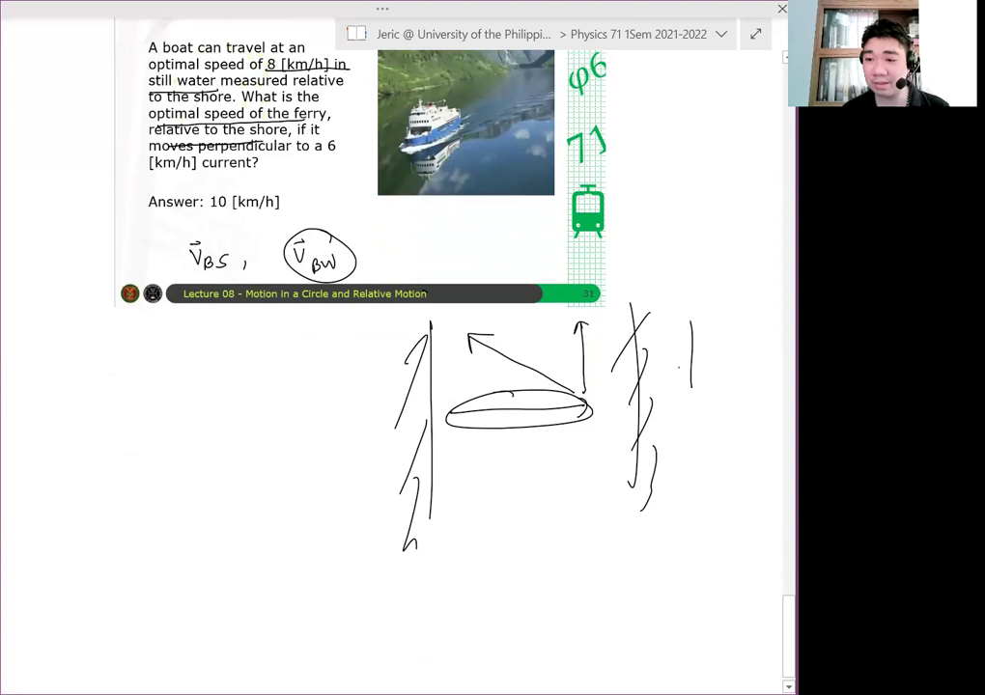
left_click_drag(690, 321, 691, 386)
left_click_drag(676, 366, 713, 363)
left_click_drag(678, 312, 694, 293)
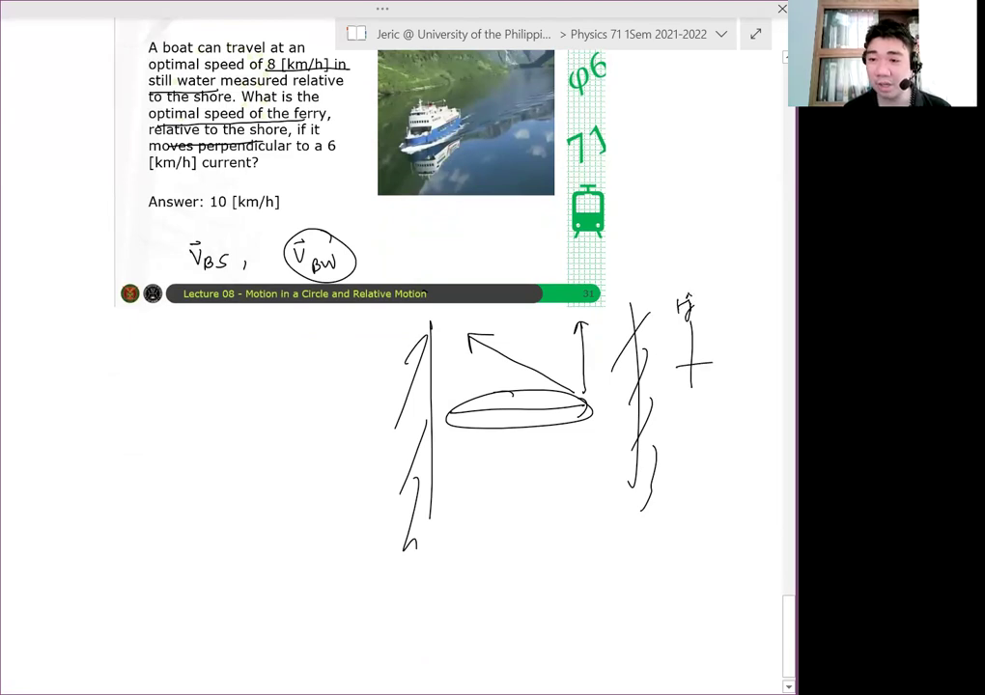
left_click_drag(718, 363, 740, 372)
left_click(736, 360)
left_click(737, 366)
left_click_drag(735, 358, 745, 354)
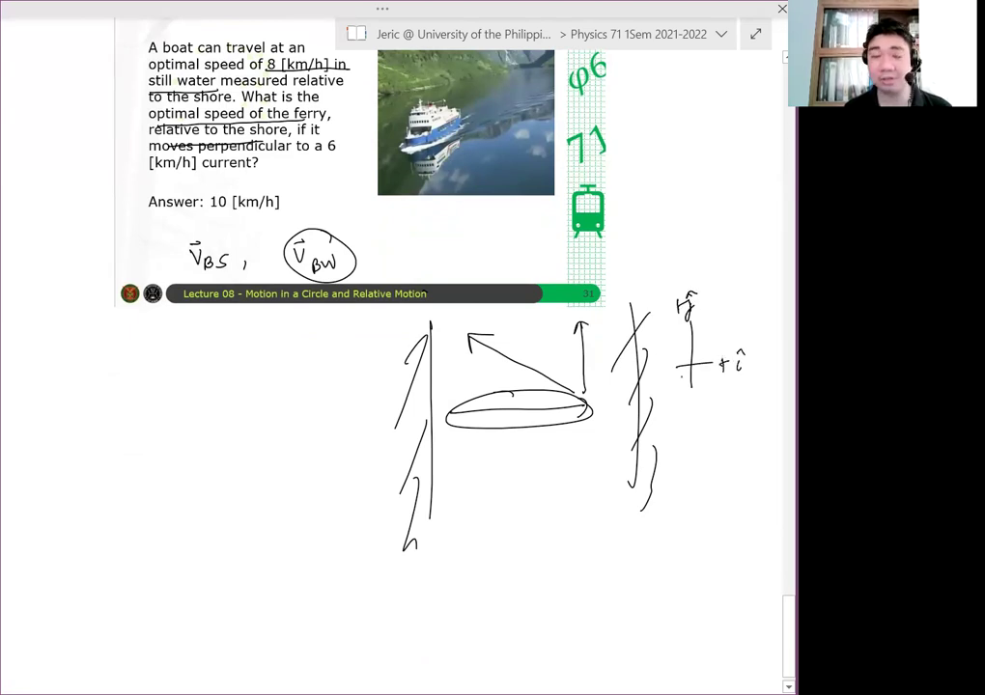
Handwrite V_BW = 8 kph ĵ below the slide.
mouse_move(129, 369)
left_mouse_down()
mouse_move(141, 362)
mouse_move(148, 394)
mouse_move(171, 382)
left_mouse_up()
left_click_drag(181, 374, 241, 384)
left_click(215, 378)
mouse_move(243, 375)
left_mouse_down()
mouse_move(247, 392)
mouse_move(259, 384)
mouse_move(275, 393)
mouse_move(286, 364)
left_mouse_up()
left_click(279, 379)
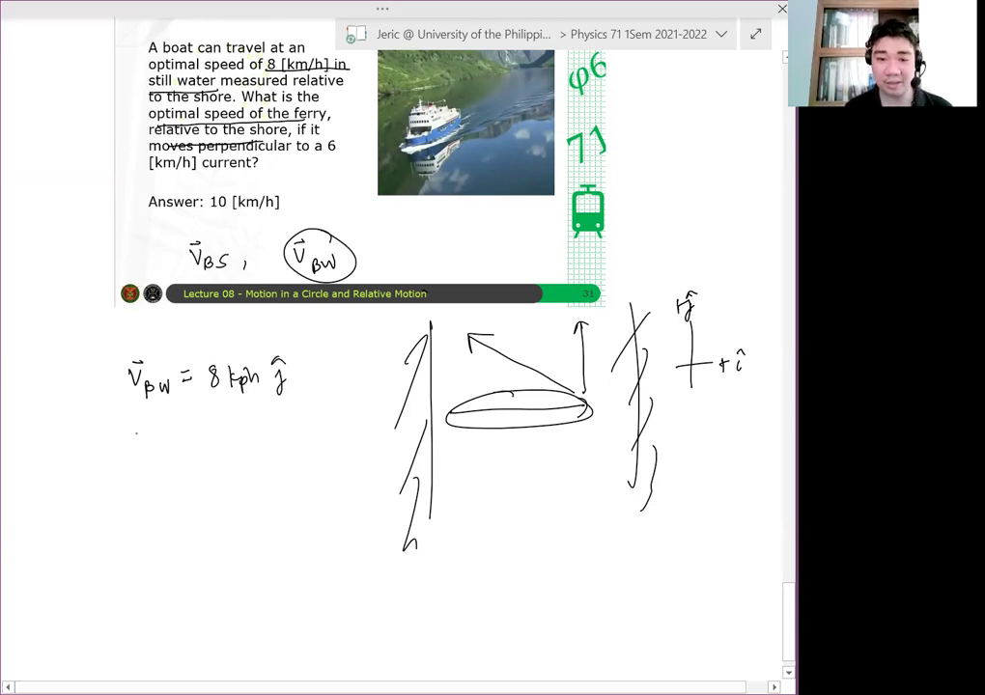
Handwrite V_WS = 6 kph î beneath the V_BW line.
mouse_move(133, 432)
left_mouse_down()
mouse_move(144, 425)
mouse_move(156, 458)
mouse_move(163, 446)
left_mouse_up()
mouse_move(175, 447)
left_mouse_down()
mouse_move(173, 456)
mouse_move(203, 434)
left_mouse_up()
mouse_move(191, 442)
left_mouse_down()
mouse_move(204, 441)
mouse_move(171, 457)
left_mouse_up()
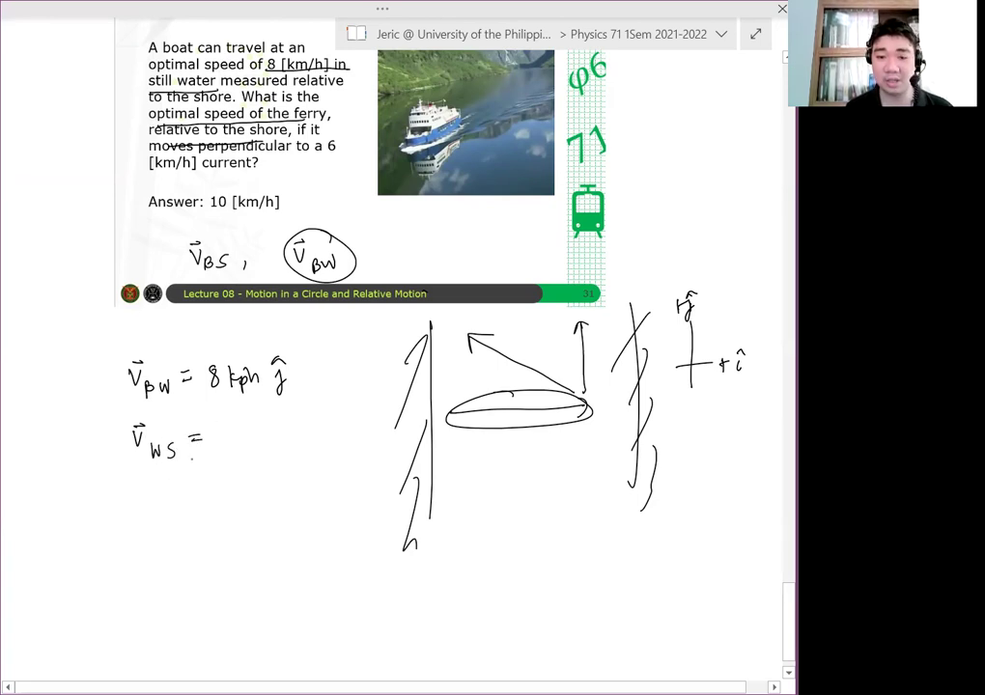
mouse_move(236, 430)
left_mouse_down()
mouse_move(230, 443)
mouse_move(258, 450)
mouse_move(291, 447)
mouse_move(295, 432)
left_mouse_up()
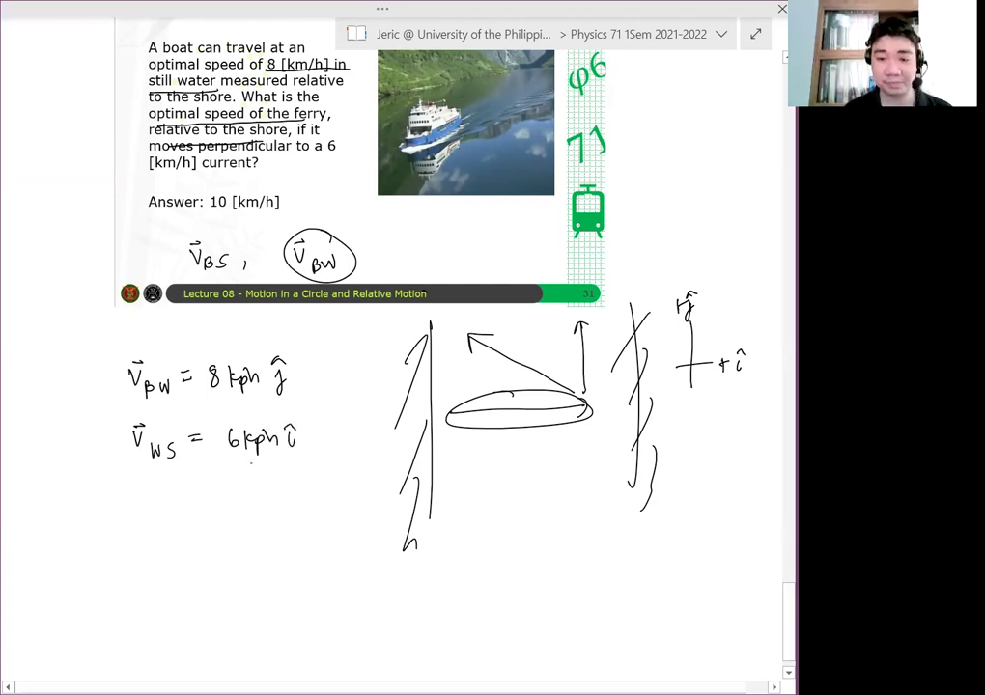
Write V_BS = ? under the given velocities, undoing a misplaced V_BW stroke.
scroll(251, 465, "down", 1)
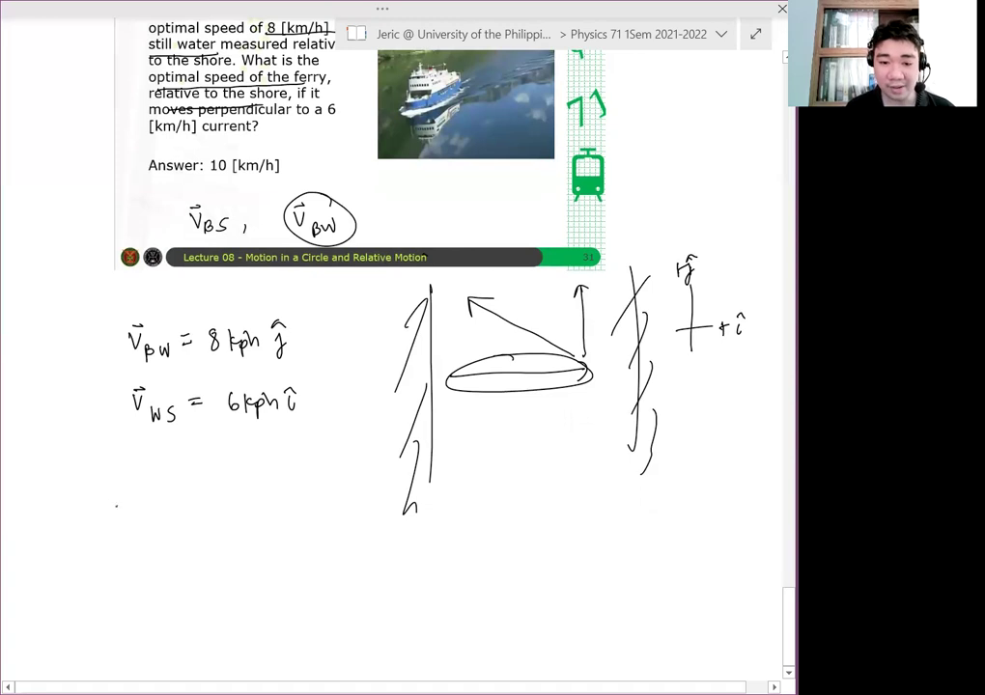
mouse_move(118, 504)
left_mouse_down()
mouse_move(134, 532)
mouse_move(153, 520)
left_mouse_up()
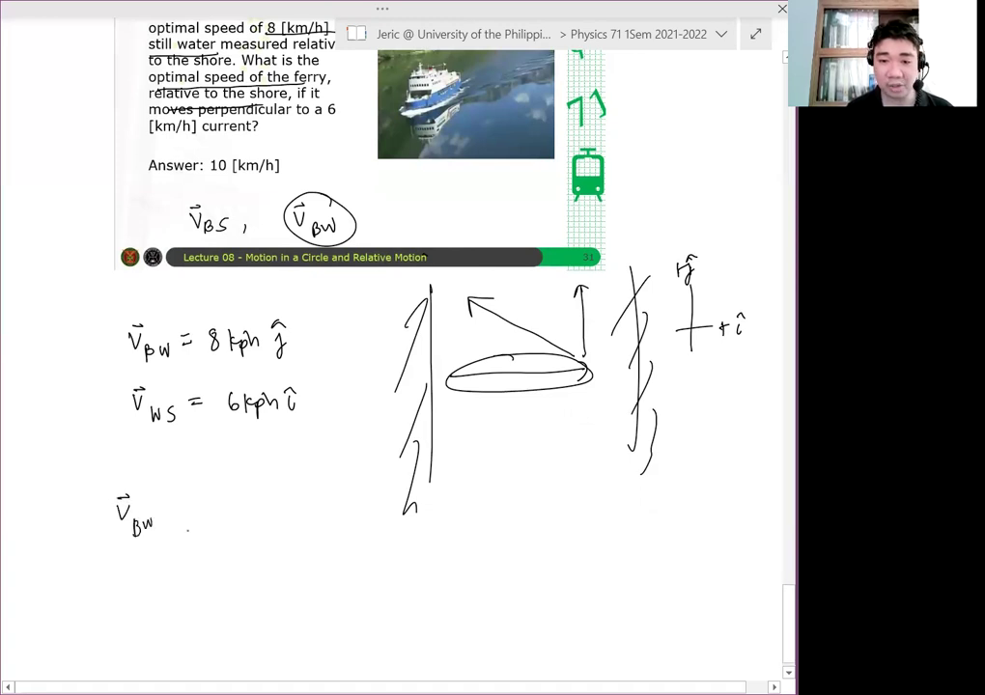
key("ctrl+z")
key("ctrl+z")
key("ctrl+z")
key("ctrl+z")
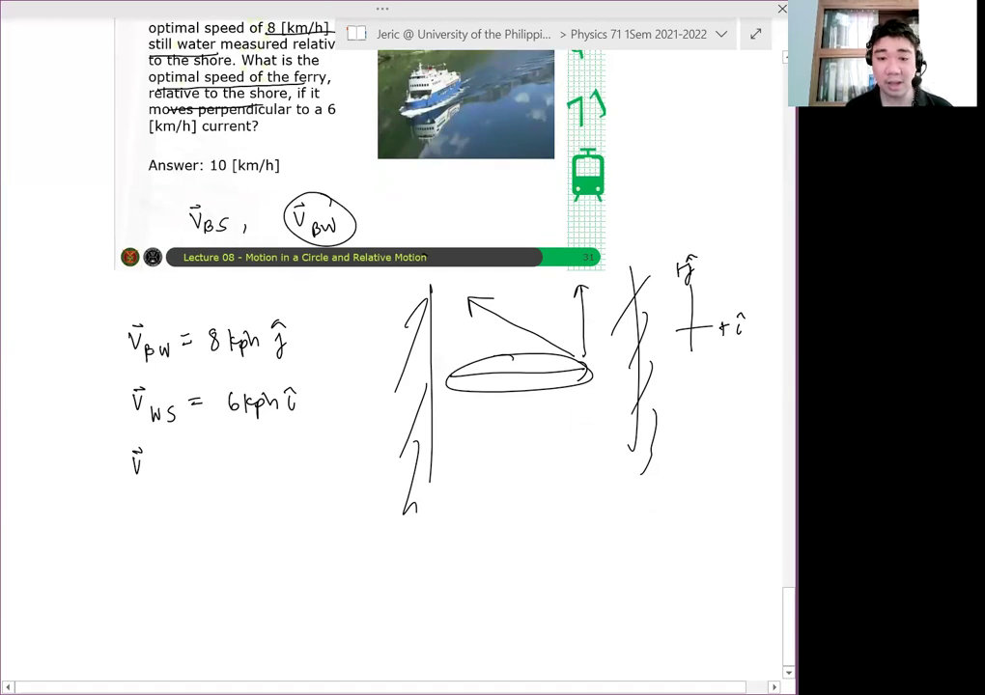
mouse_move(136, 470)
left_mouse_down()
mouse_move(137, 484)
mouse_move(162, 482)
mouse_move(208, 457)
left_mouse_up()
left_click_drag(197, 465, 209, 464)
left_click_drag(224, 453, 229, 463)
left_click_drag(229, 467, 228, 468)
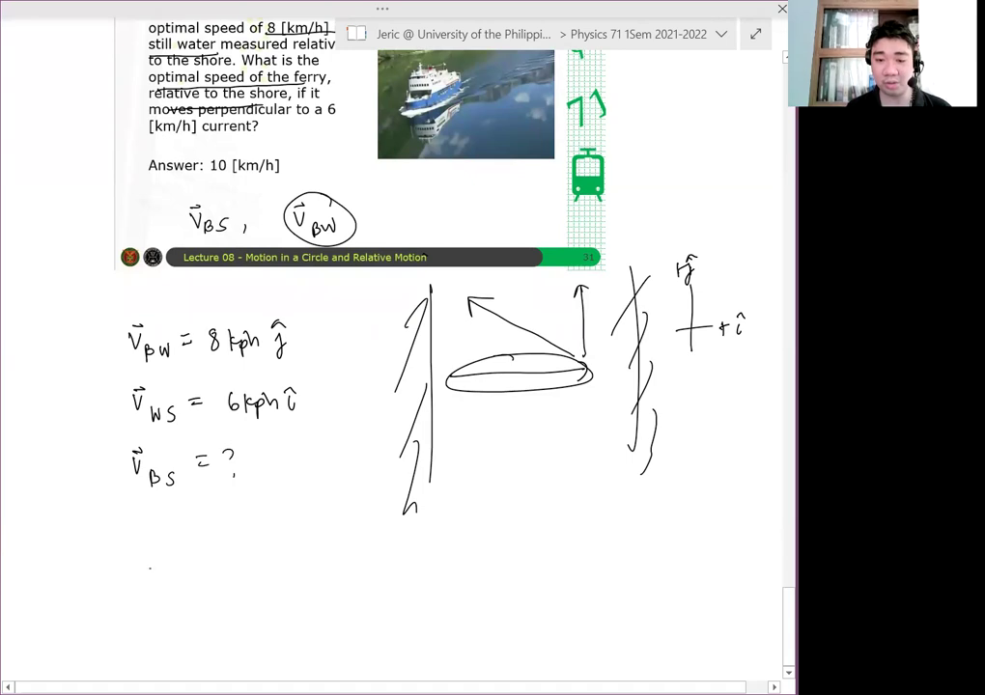
Ink the relation V_BS = V_BW + V_WS on the next line.
mouse_move(138, 557)
left_mouse_down()
mouse_move(149, 550)
mouse_move(172, 578)
left_mouse_up()
mouse_move(204, 560)
left_mouse_down()
mouse_move(249, 552)
mouse_move(248, 544)
mouse_move(252, 577)
mouse_move(278, 569)
left_mouse_up()
mouse_move(296, 551)
left_mouse_down()
mouse_move(296, 570)
mouse_move(320, 552)
left_mouse_up()
mouse_move(310, 545)
left_mouse_down()
mouse_move(318, 542)
mouse_move(332, 580)
mouse_move(352, 579)
left_mouse_up()
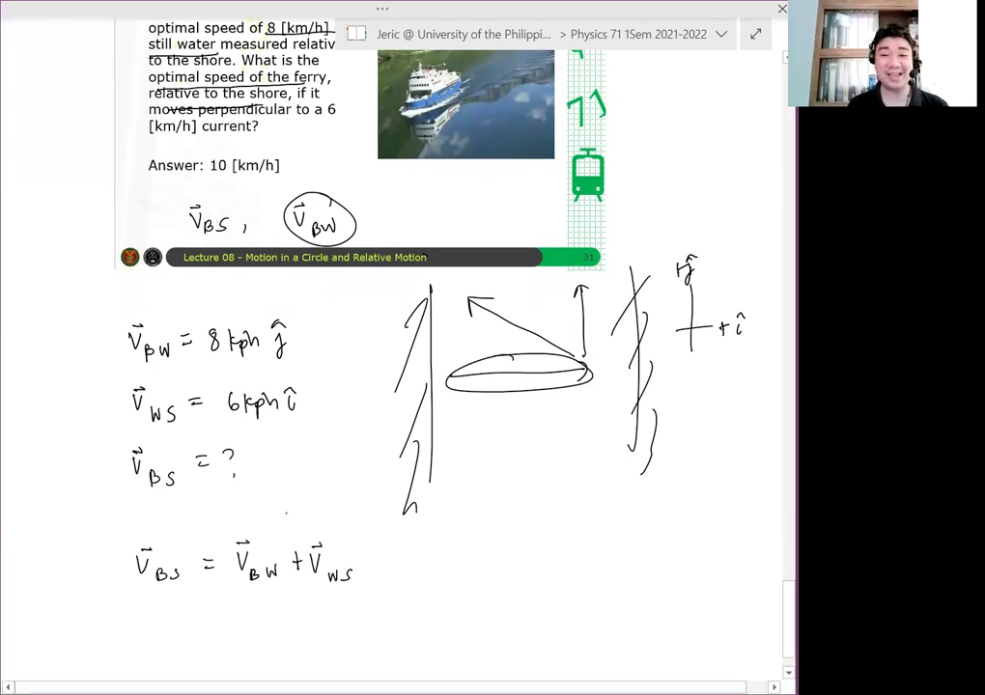
Handwrite the substitution V_BS = 8kph î + 6kph ĵ under the relation.
scroll(286, 516, "down", 2)
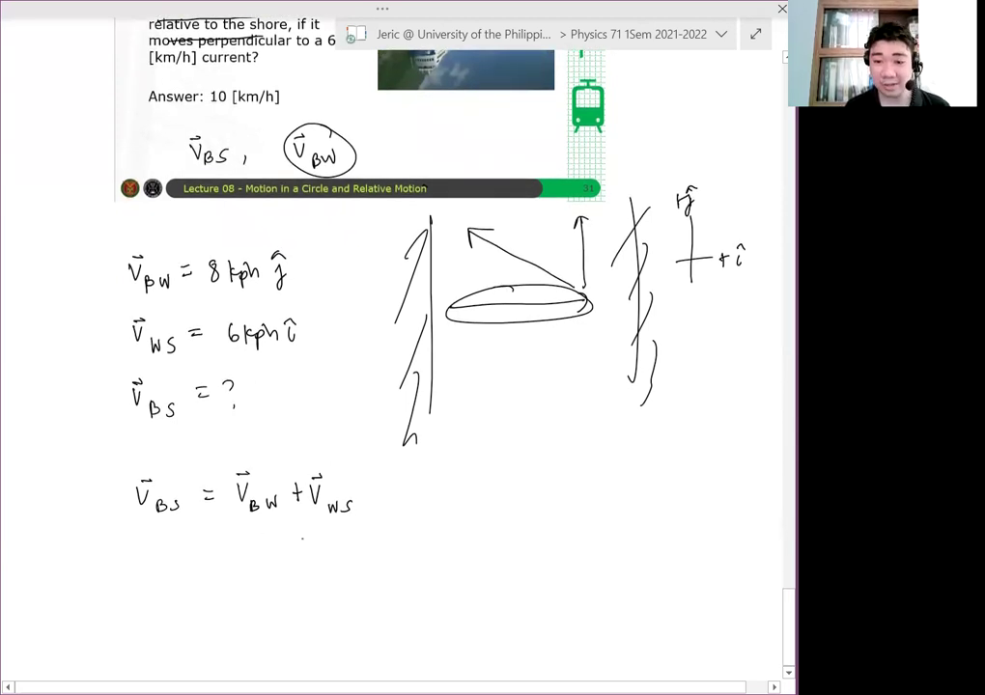
left_click_drag(204, 555, 218, 556)
mouse_move(204, 561)
left_mouse_down()
mouse_move(285, 569)
mouse_move(306, 550)
mouse_move(334, 557)
left_mouse_up()
mouse_move(327, 550)
left_mouse_down()
mouse_move(326, 566)
mouse_move(360, 565)
left_mouse_up()
mouse_move(367, 553)
left_mouse_down()
mouse_move(371, 563)
mouse_move(390, 554)
mouse_move(413, 576)
mouse_move(422, 546)
left_mouse_up()
mouse_move(132, 561)
left_mouse_down()
mouse_move(142, 562)
mouse_move(142, 548)
mouse_move(160, 578)
left_mouse_up()
left_click_drag(168, 566, 171, 575)
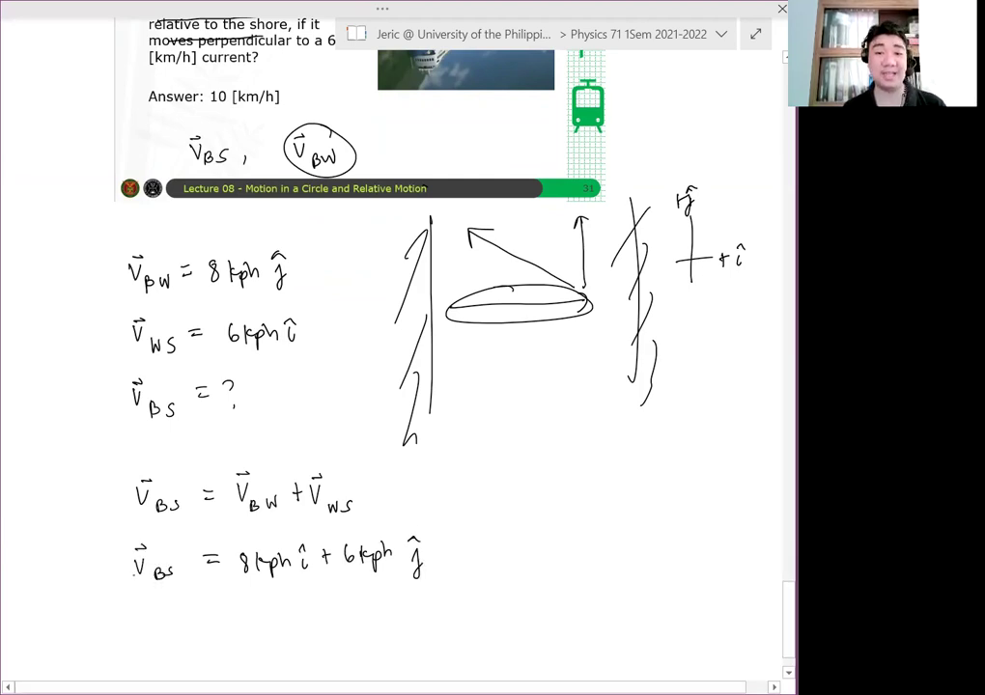
Write "The speed is" on a new line below.
scroll(130, 609, "down", 1)
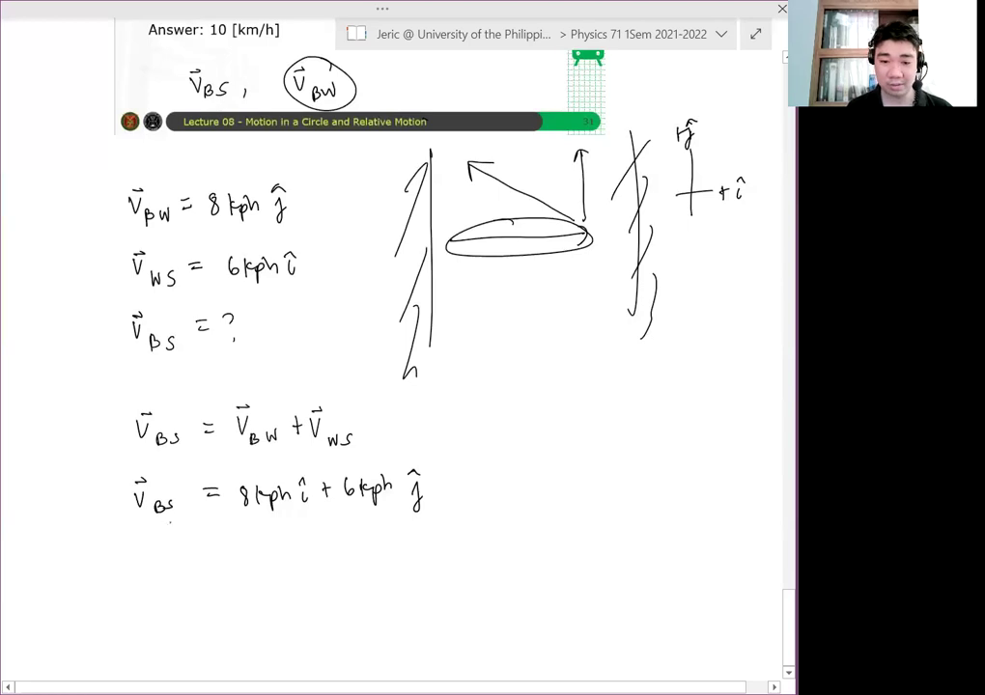
mouse_move(116, 552)
left_mouse_down()
mouse_move(141, 570)
mouse_move(181, 574)
mouse_move(211, 564)
mouse_move(213, 547)
mouse_move(242, 564)
left_mouse_up()
left_click(229, 544)
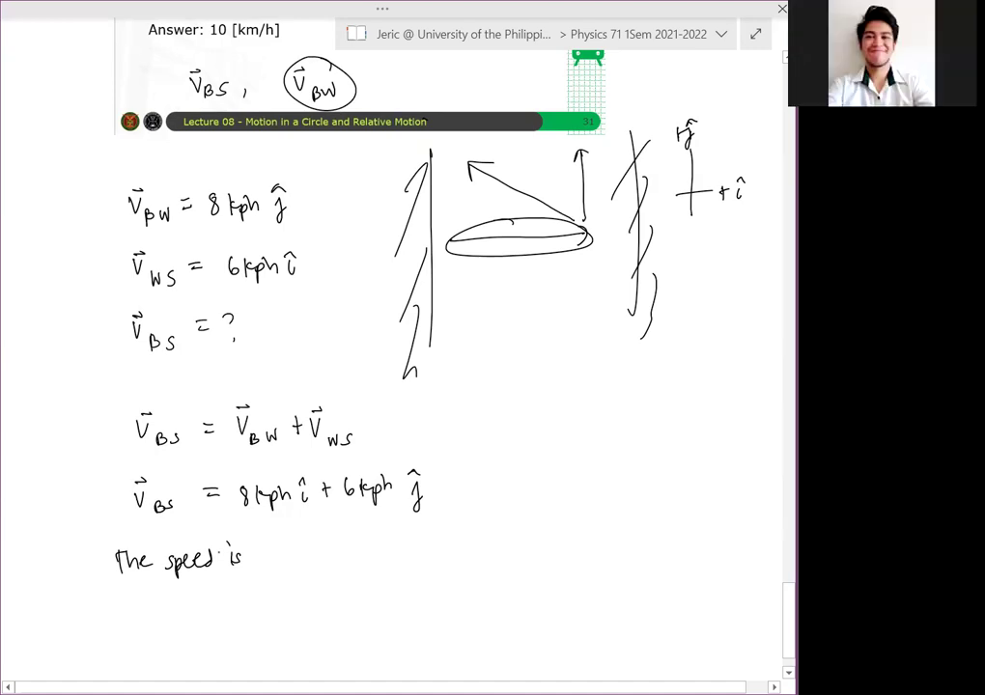
Write |V_BS| = after "The speed is", undoing a wrong closing bar.
left_click(297, 559)
mouse_move(295, 548)
left_mouse_down()
mouse_move(295, 572)
mouse_move(311, 546)
left_mouse_up()
left_click(328, 558)
mouse_move(322, 549)
left_mouse_down()
mouse_move(322, 571)
mouse_move(305, 576)
left_mouse_up()
key("ctrl+z")
key("ctrl+z")
mouse_move(305, 561)
left_mouse_down()
mouse_move(307, 575)
mouse_move(328, 575)
left_mouse_up()
mouse_move(349, 553)
left_mouse_down()
mouse_move(348, 577)
mouse_move(378, 556)
left_mouse_up()
left_click(406, 558)
mouse_move(366, 564)
left_mouse_down()
mouse_move(431, 525)
mouse_move(541, 522)
left_mouse_up()
Ink √(8² + 6²) kph = after the magnitude.
left_click_drag(440, 552, 433, 572)
left_click_drag(446, 545, 455, 552)
left_click_drag(467, 562, 483, 561)
mouse_move(474, 554)
left_mouse_down()
mouse_move(474, 570)
mouse_move(519, 553)
left_mouse_up()
mouse_move(552, 547)
left_mouse_down()
mouse_move(552, 569)
mouse_move(571, 571)
left_mouse_up()
left_click_drag(571, 552, 576, 560)
mouse_move(579, 543)
left_mouse_down()
mouse_move(585, 560)
mouse_move(614, 546)
left_mouse_up()
left_click_drag(605, 554, 615, 553)
left_click(619, 530)
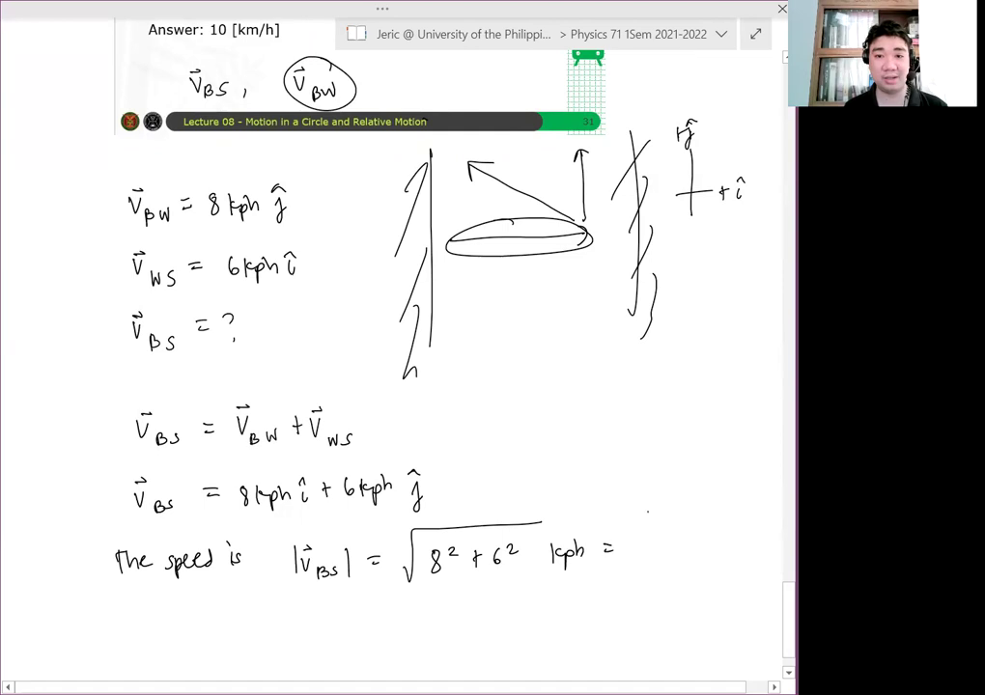
Write the result 10 kph and draw a box around it.
left_click_drag(637, 543, 636, 565)
left_click_drag(647, 546, 664, 563)
left_click_drag(672, 547, 677, 567)
left_click_drag(688, 540, 692, 560)
mouse_move(624, 533)
left_mouse_down()
mouse_move(623, 572)
mouse_move(723, 571)
mouse_move(635, 579)
left_mouse_up()
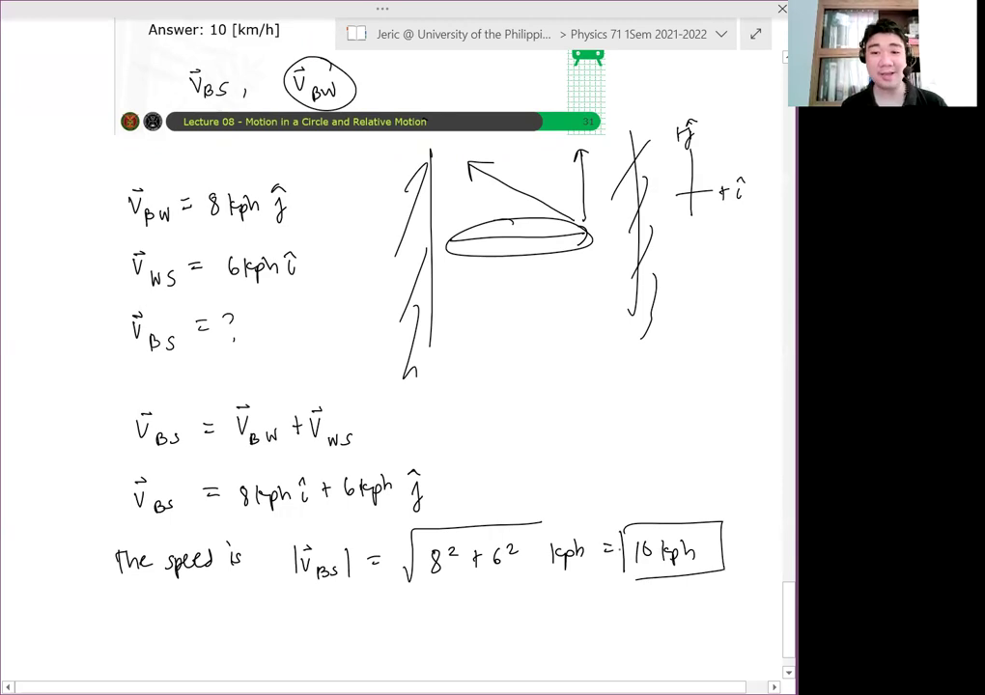